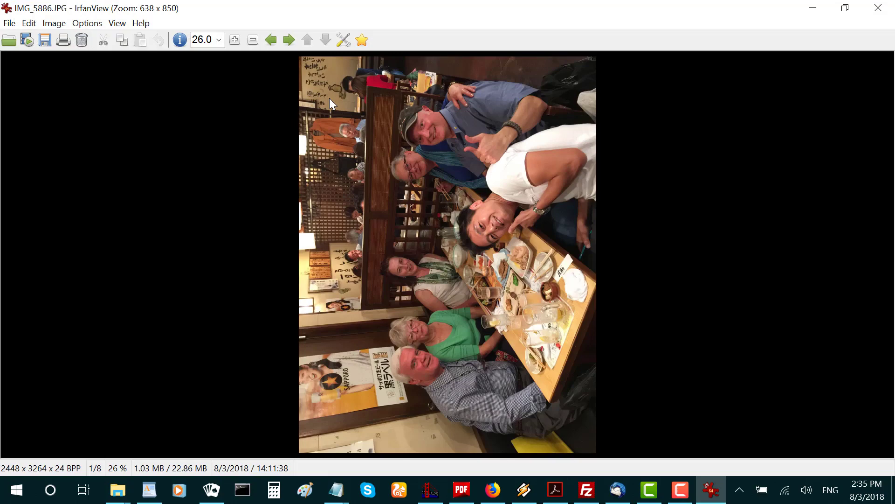
# Rotate the restaurant group photo clockwise to stand upright and resize it to a width of 800 pixels.
pyautogui.click(54, 25)
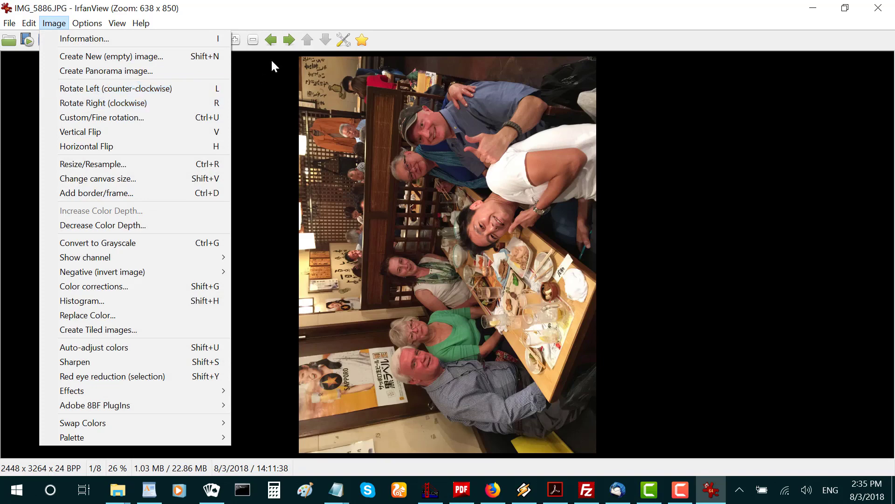
pyautogui.press('r')
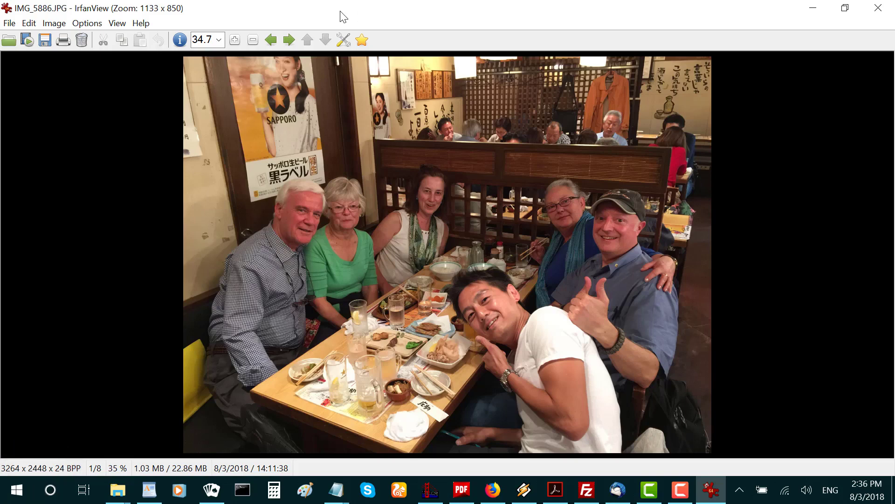
pyautogui.click(52, 25)
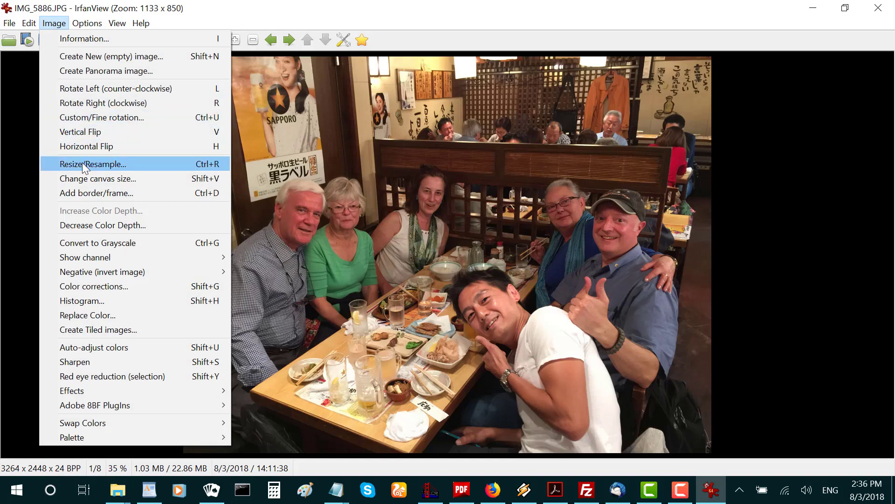
pyautogui.hotkey('ctrl', 'r')
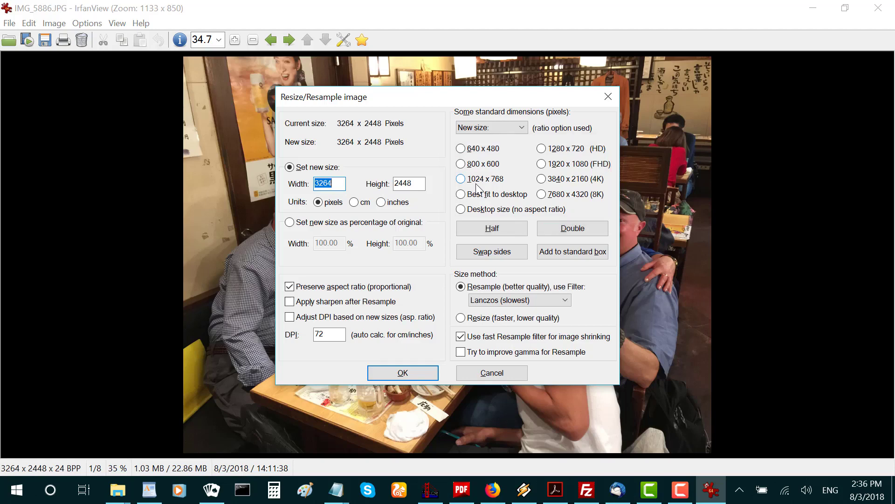
pyautogui.write('800')
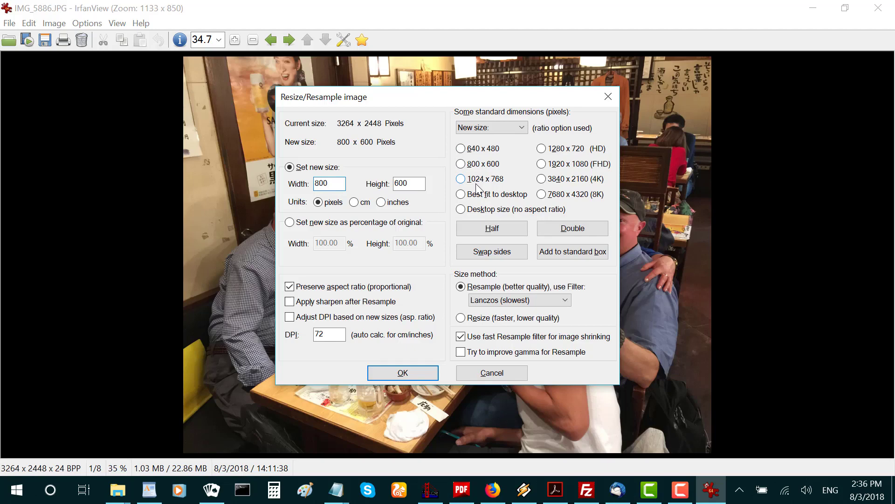
pyautogui.click(403, 373)
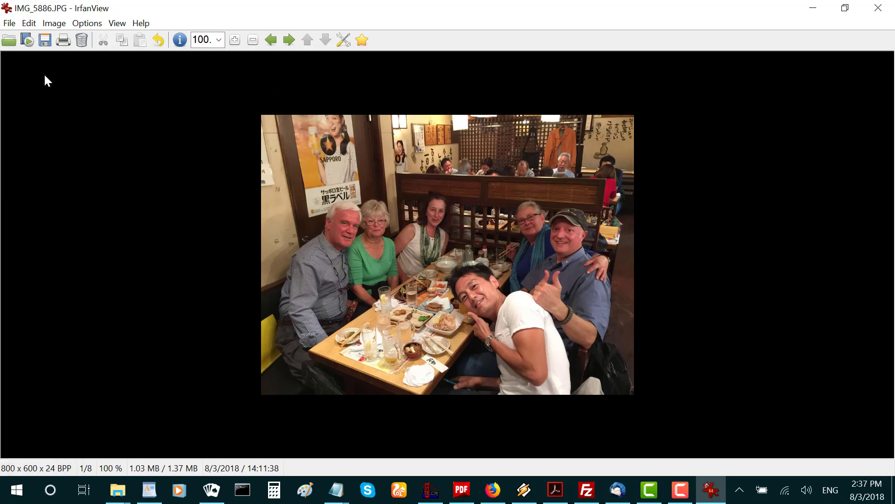
# Save the resized restaurant photo as a new JPG named MealTime1 in the Samples folder.
pyautogui.click(9, 24)
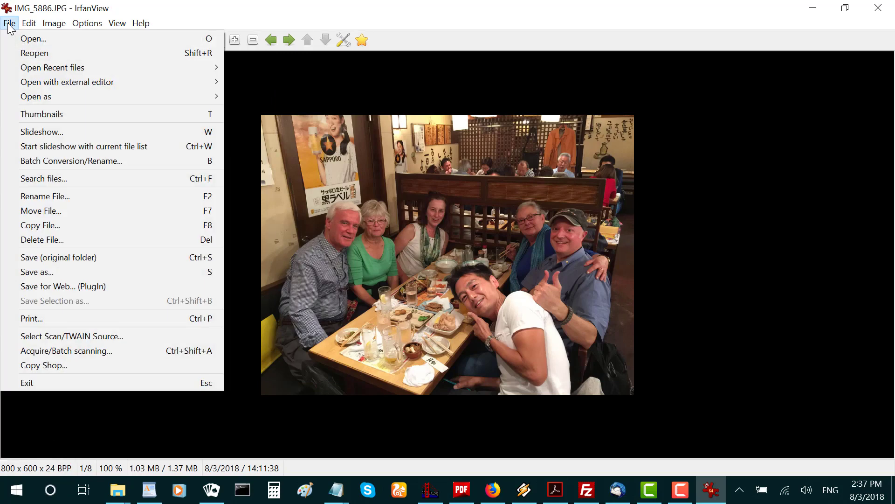
pyautogui.click(412, 97)
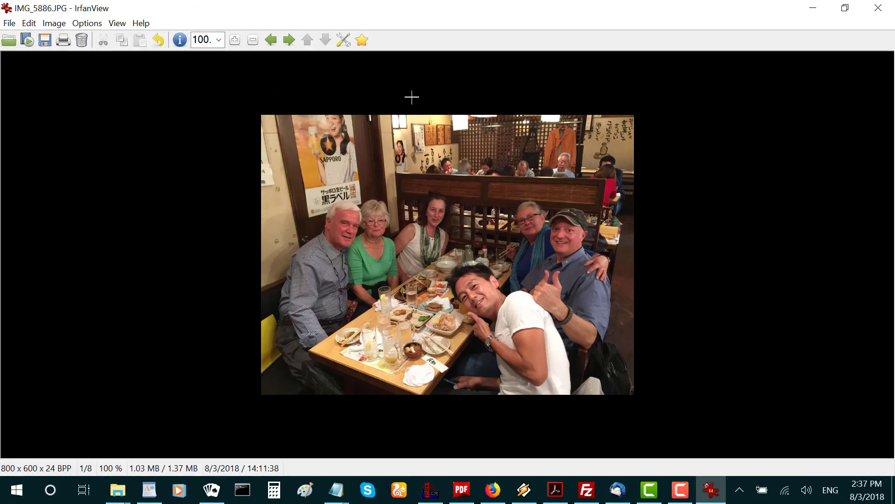
pyautogui.press('s')
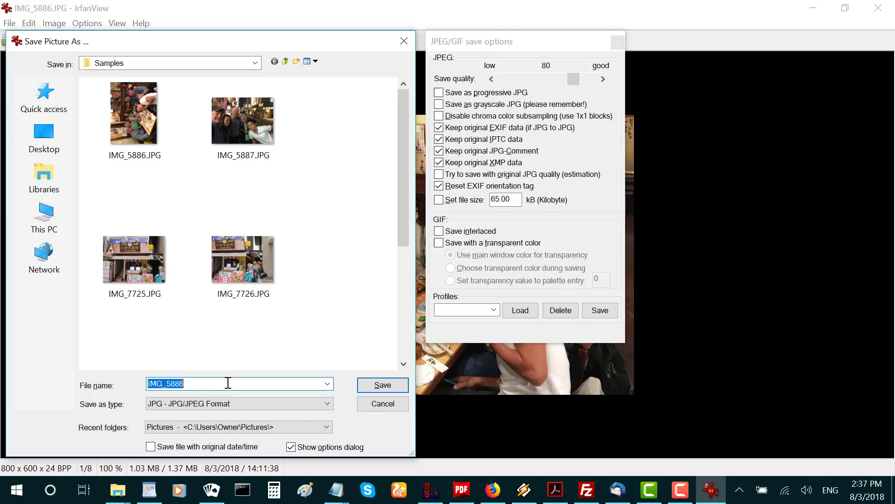
pyautogui.write('MealTime1')
pyautogui.press('Return')
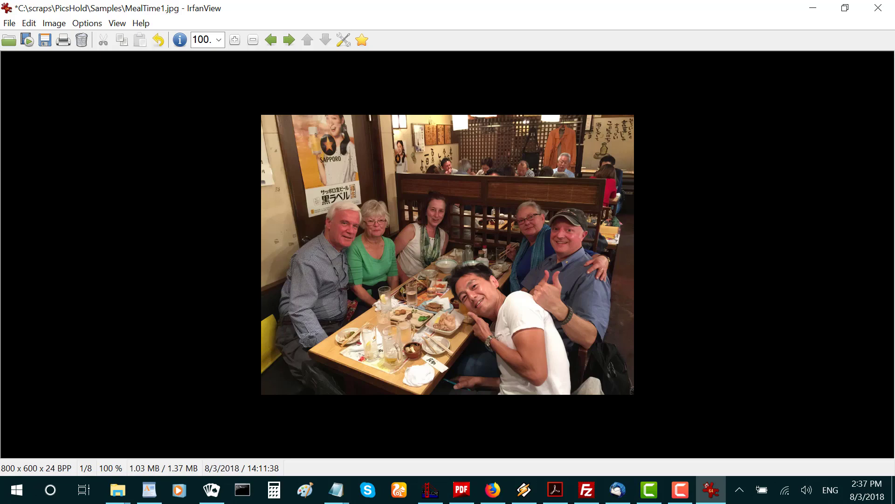
# Shrink the restaurant photo to thumbnail size with a width of 100 pixels.
pyautogui.hotkey('ctrl', 'r')
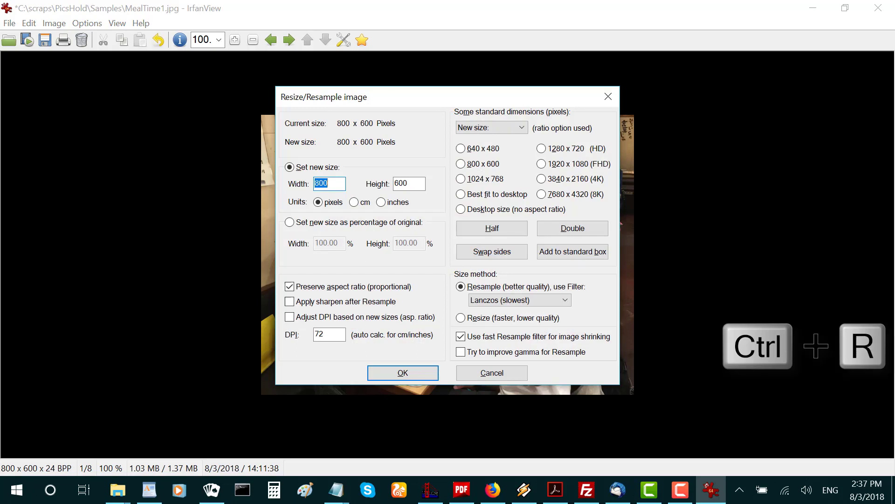
pyautogui.write('100')
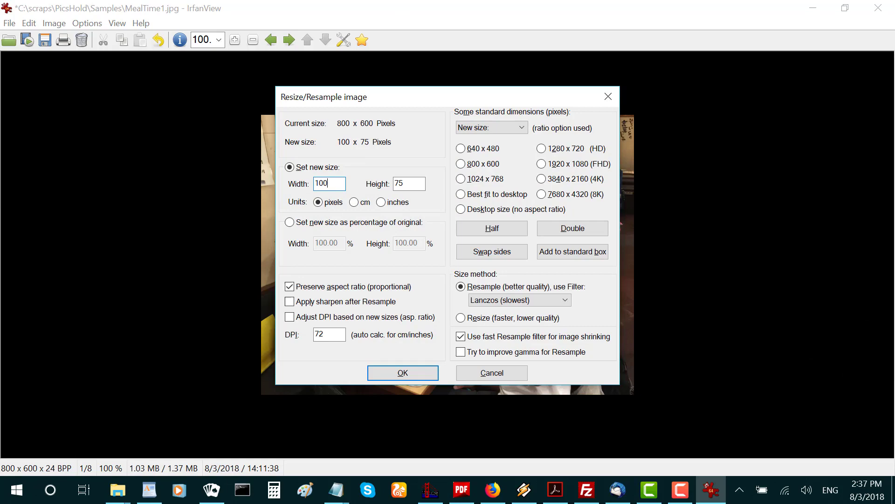
pyautogui.press('Return')
# Save the thumbnail as MealTime1_t.jpg, basing its name on the existing MealTime1.jpg file.
pyautogui.press('s')
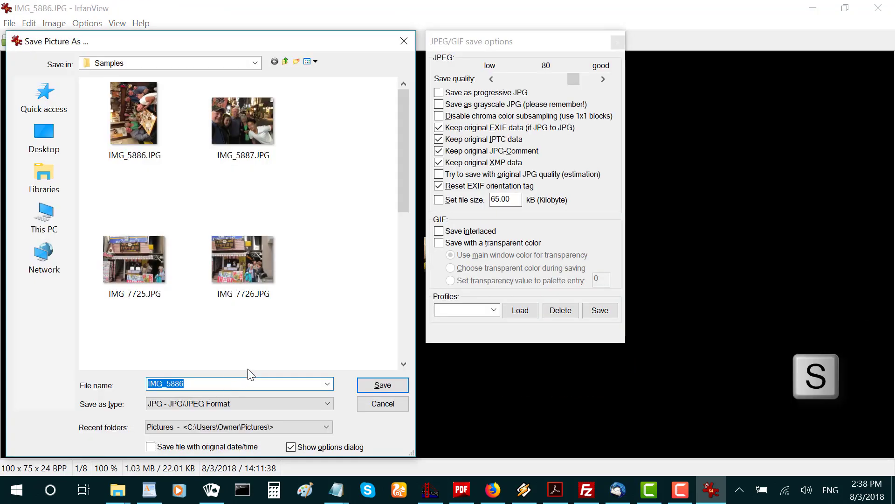
pyautogui.scroll(-5, 259, 365)
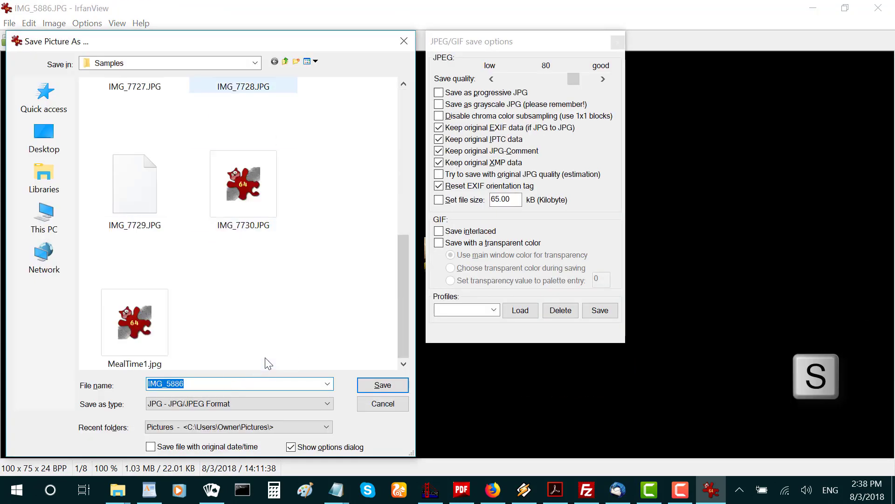
pyautogui.click(136, 350)
pyautogui.doubleClick(207, 387)
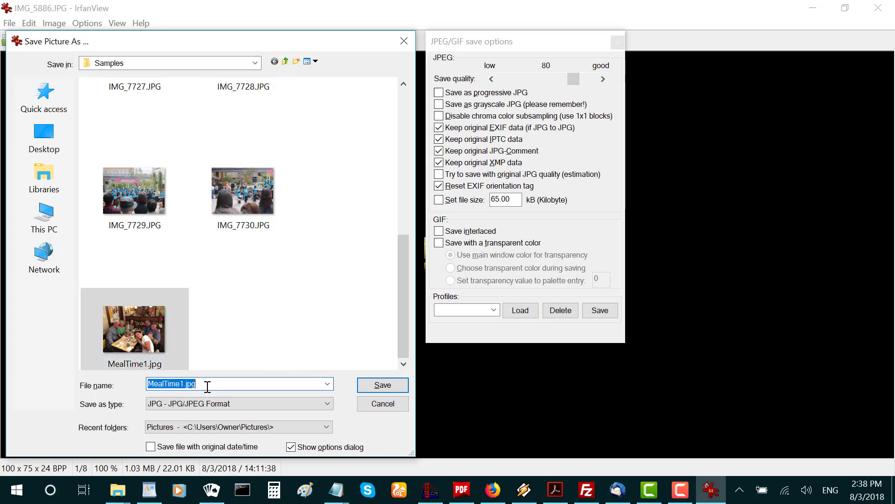
pyautogui.click(208, 387)
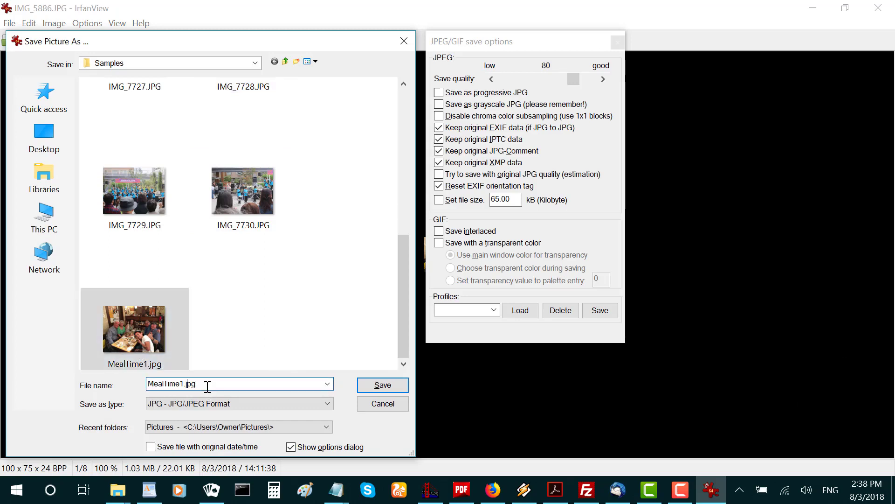
pyautogui.press('Left')
pyautogui.press('Left')
pyautogui.write('_t')
pyautogui.press('Return')
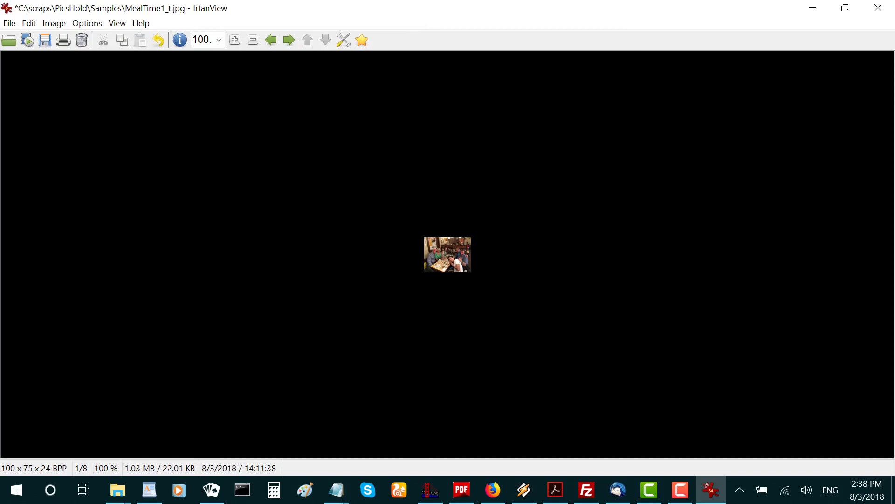
# Go to the next photo, IMG_5887.JPG, and resize it to a width of 800 pixels.
pyautogui.press('space')
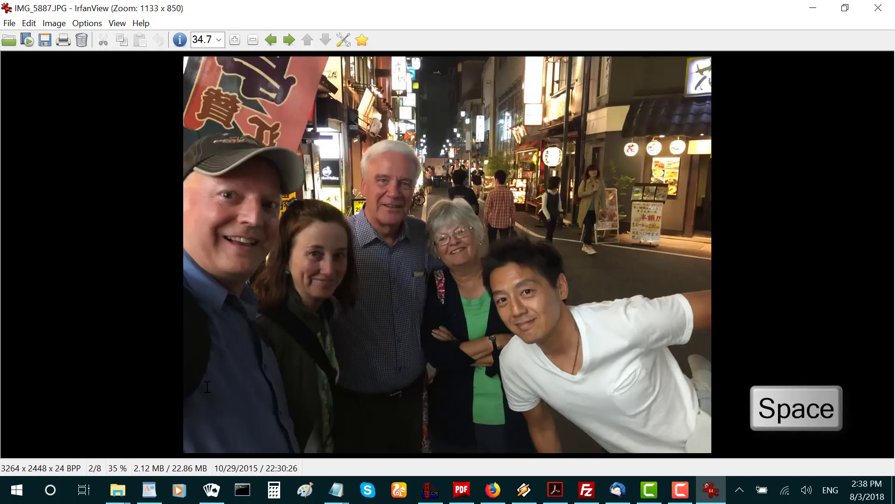
pyautogui.hotkey('ctrl', 'r')
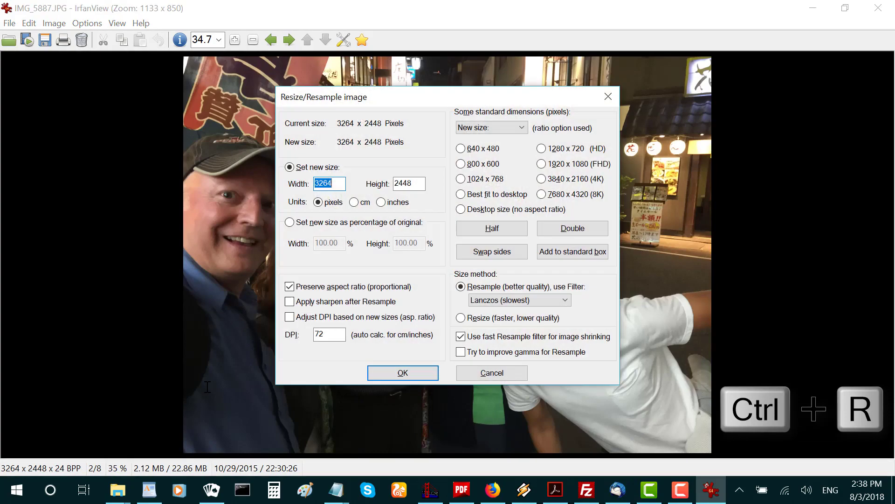
pyautogui.write('800')
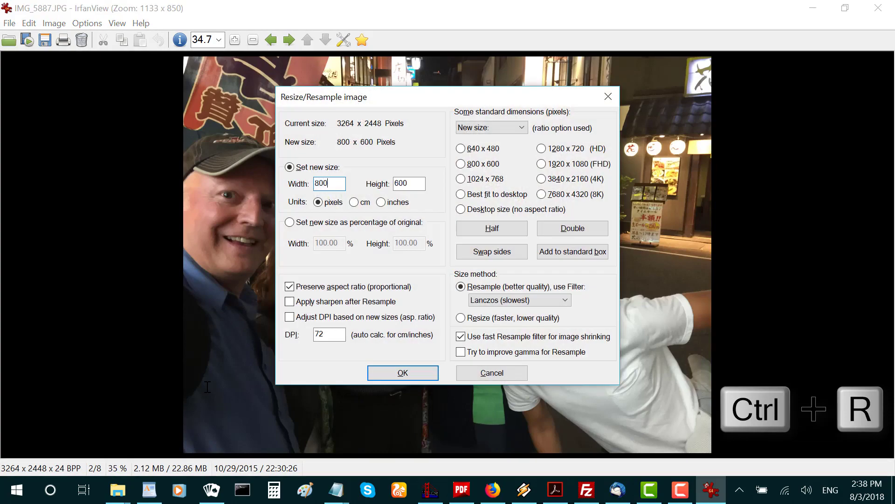
pyautogui.press('Return')
# Save the resized street group photo as a new JPG named Outside in the Samples folder.
pyautogui.press('s')
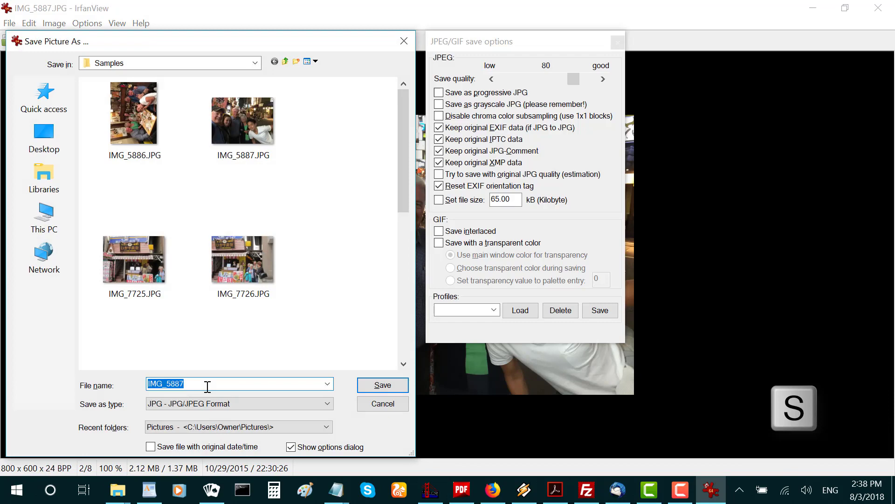
pyautogui.write('Outside')
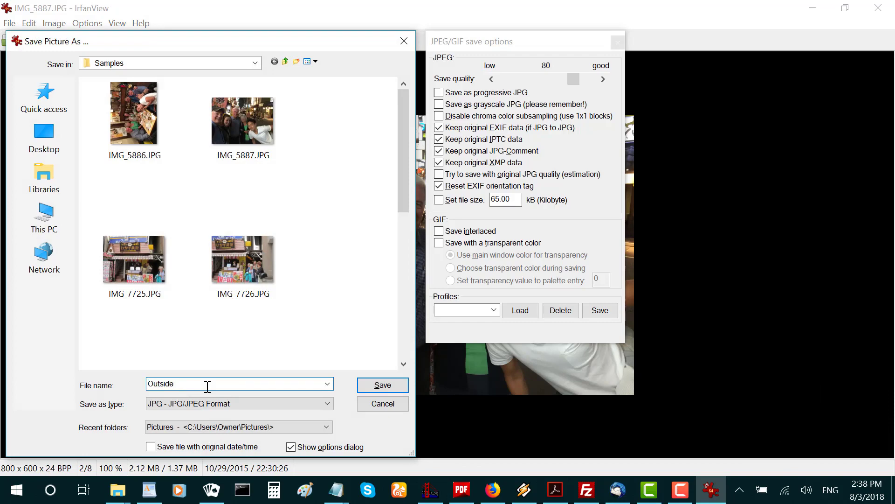
pyautogui.press('Return')
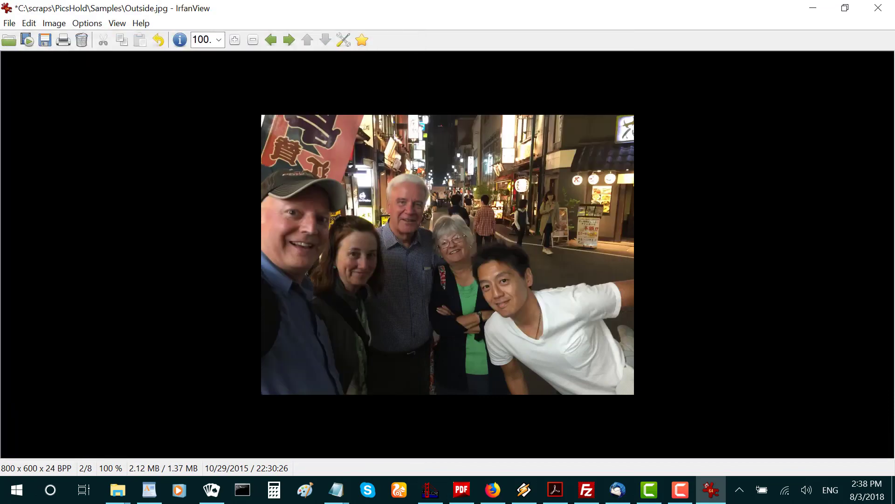
# Shrink the street group photo to thumbnail size with a width of 100 pixels.
pyautogui.hotkey('ctrl', 'r')
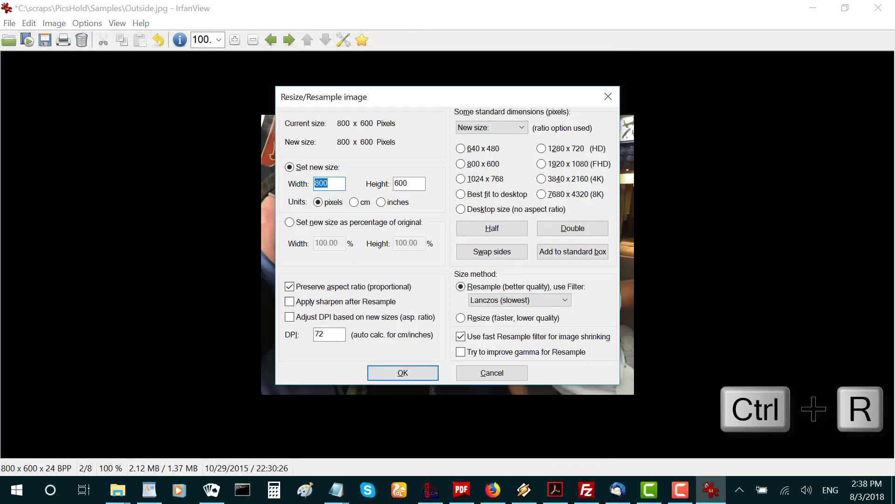
pyautogui.write('100')
pyautogui.press('Return')
# Save the thumbnail as Outside_t.jpg, basing its name on the existing Outside.jpg file.
pyautogui.press('s')
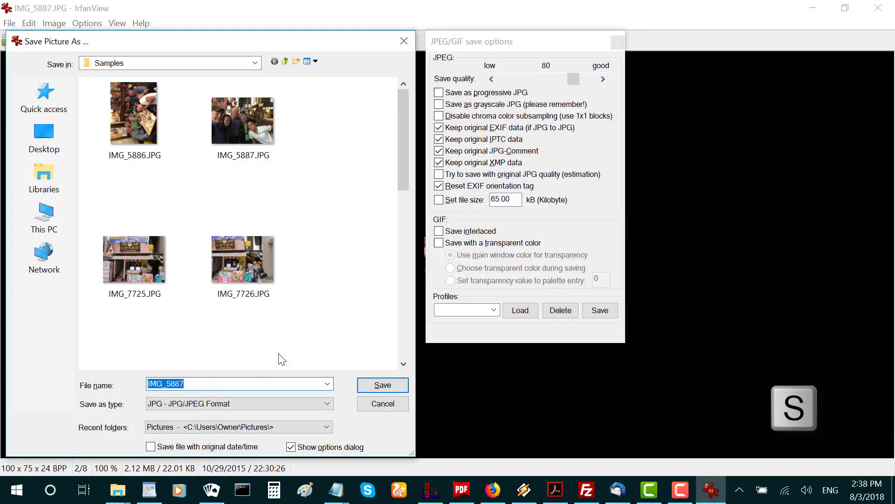
pyautogui.scroll(-5, 280, 360)
pyautogui.click(119, 340)
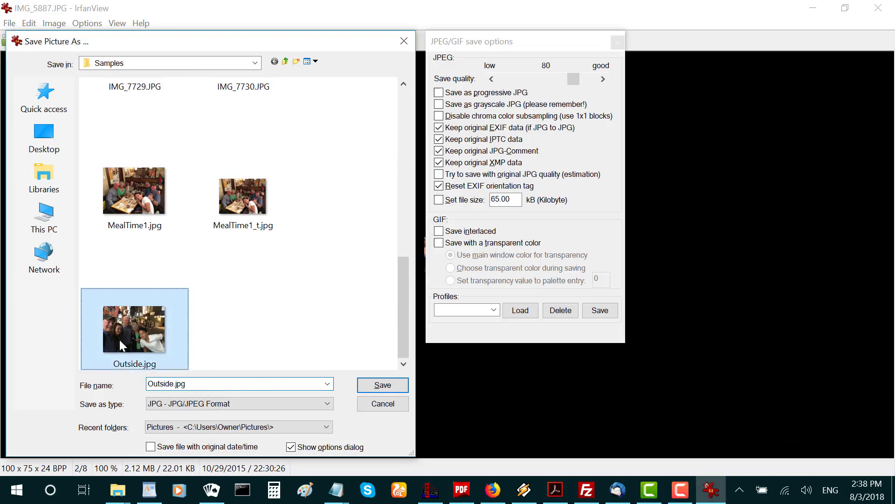
pyautogui.click(200, 384)
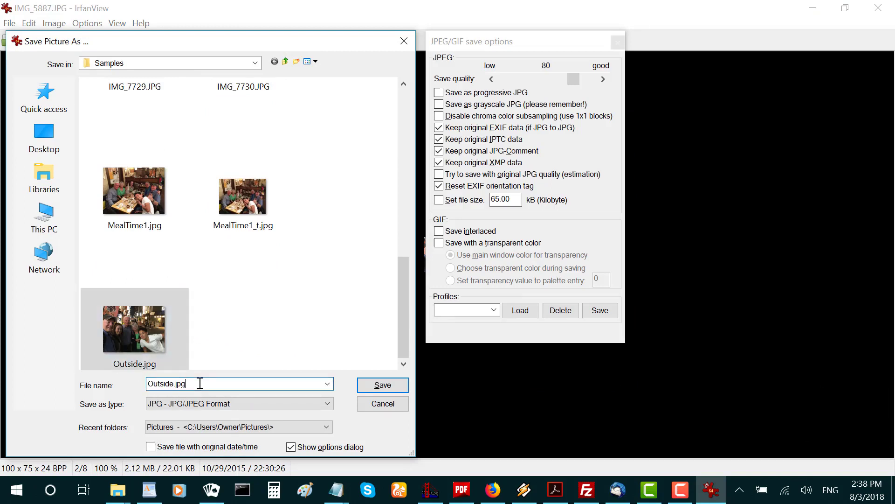
pyautogui.press('Left')
pyautogui.write('_')
pyautogui.write('t')
pyautogui.press('Return')
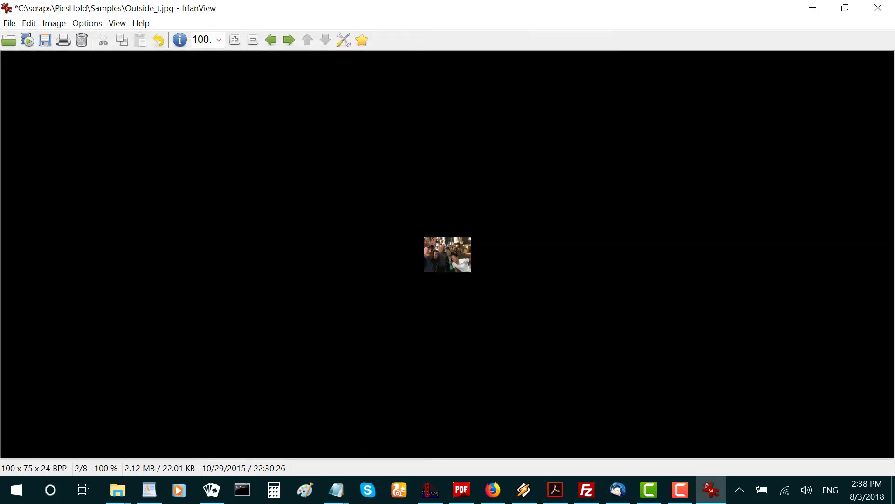
# In the next photo, IMG_7725.JPG, select the storefront area of about 2211 x 1971 pixels and cut the area outside the selection.
pyautogui.press('space')
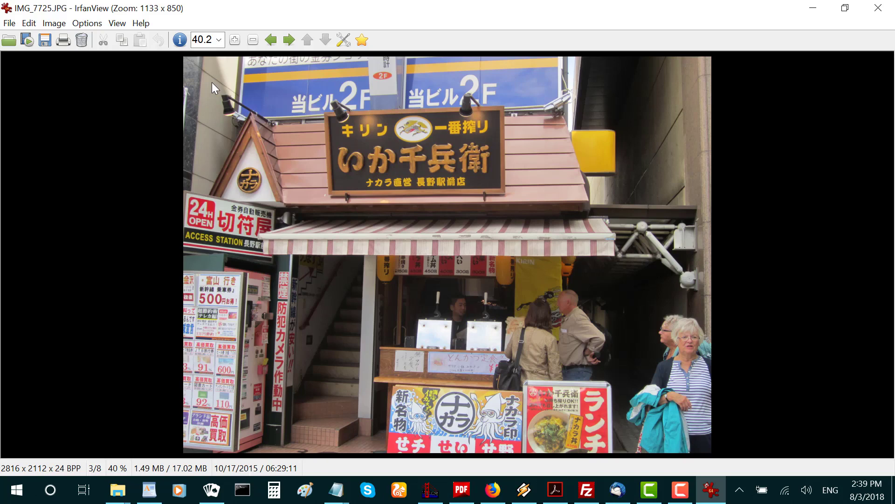
pyautogui.moveTo(212, 82); pyautogui.dragTo(627, 452)
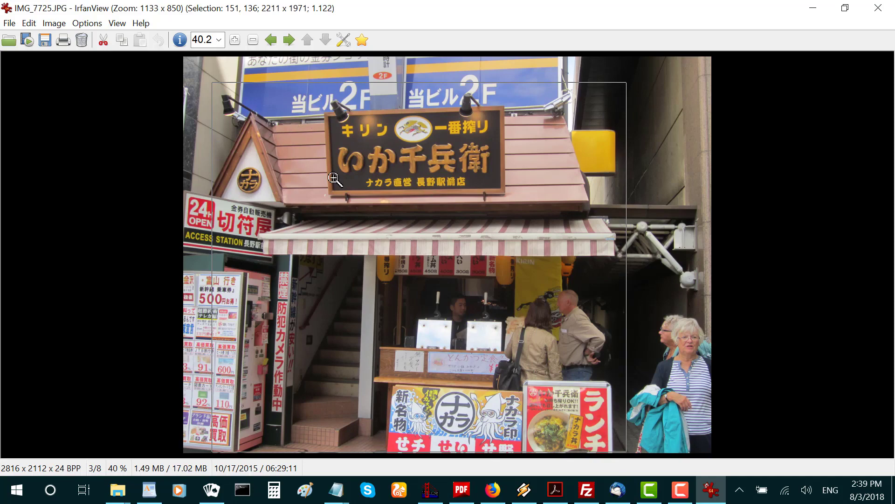
pyautogui.click(27, 25)
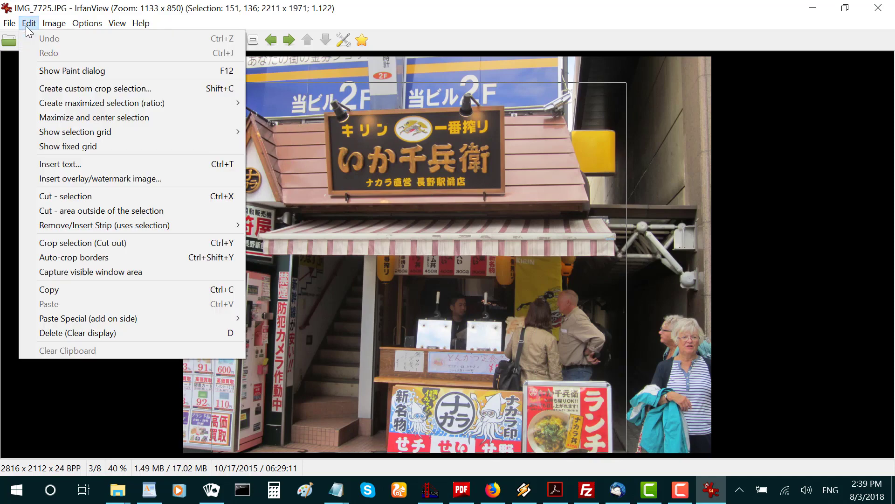
pyautogui.click(92, 211)
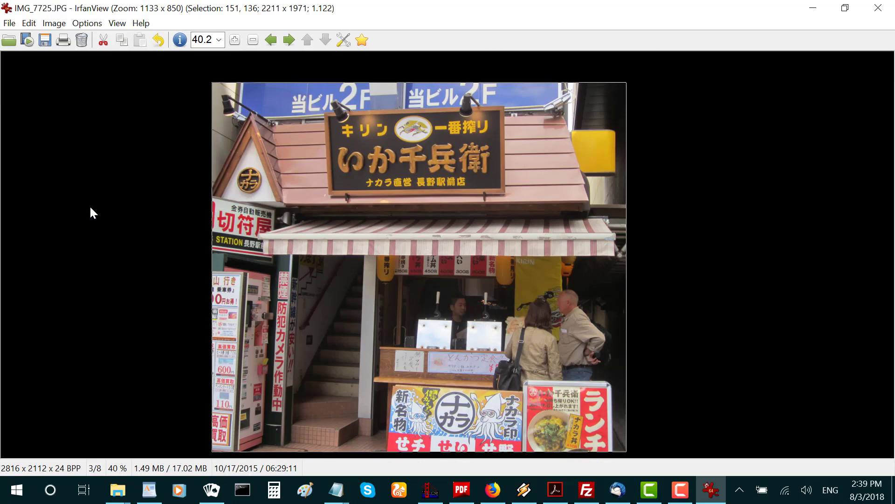
# Crop the storefront photo to the current selection.
pyautogui.click(29, 23)
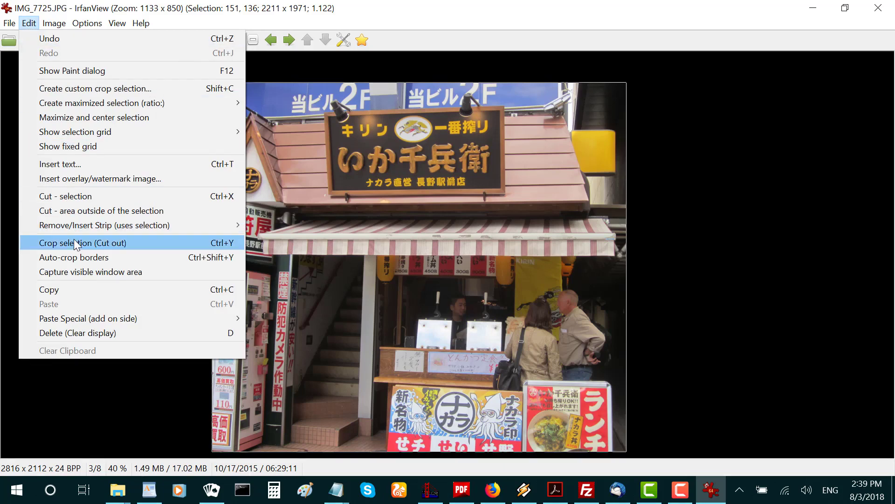
pyautogui.hotkey('ctrl', 'y')
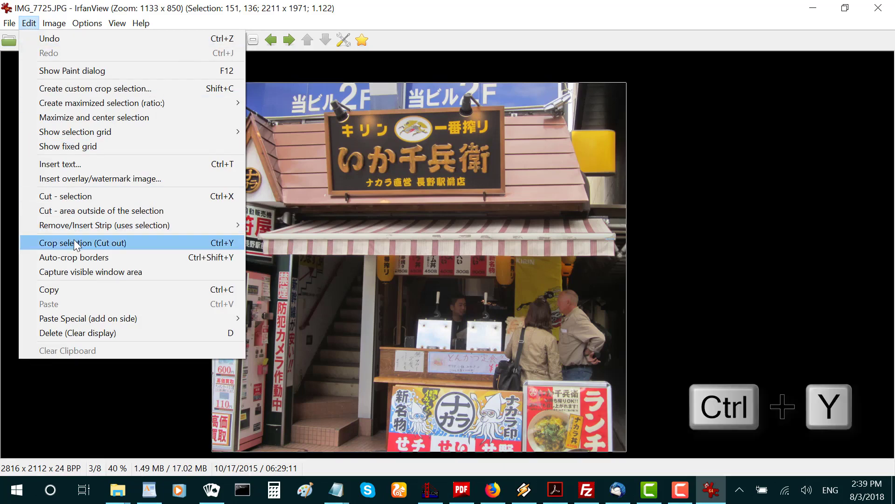
pyautogui.click(75, 244)
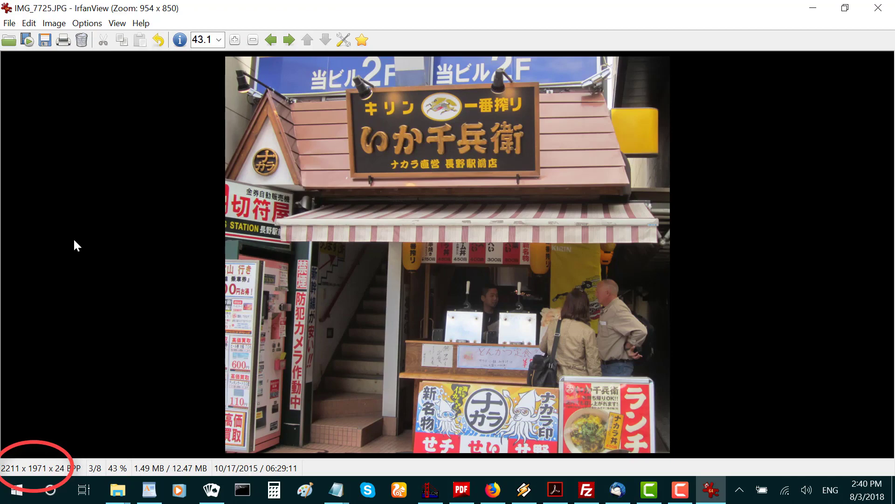
# Resize the cropped storefront photo to a width of 700 pixels with its aspect ratio preserved.
pyautogui.hotkey('ctrl', 'r')
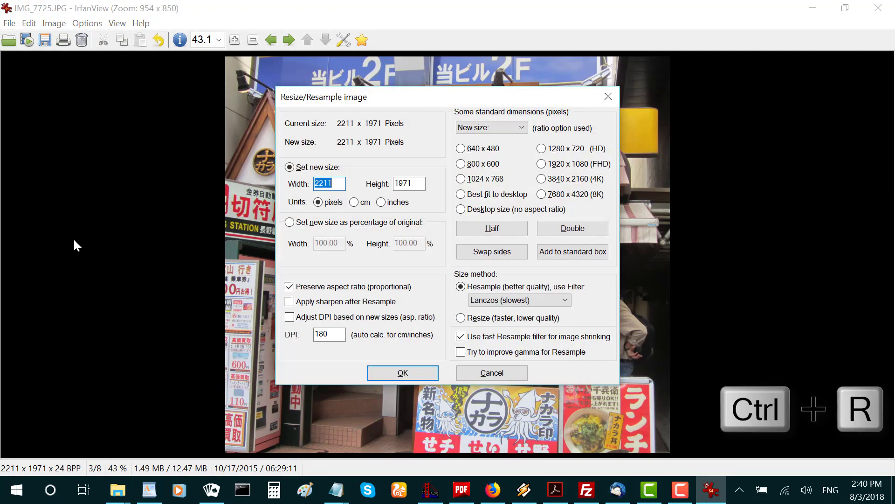
pyautogui.write('800')
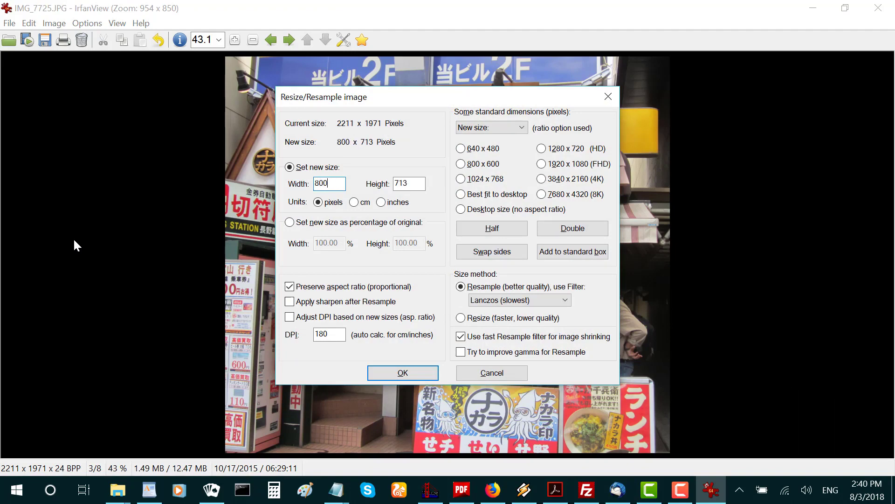
pyautogui.press('BackSpace')
pyautogui.press('BackSpace')
pyautogui.press('BackSpace')
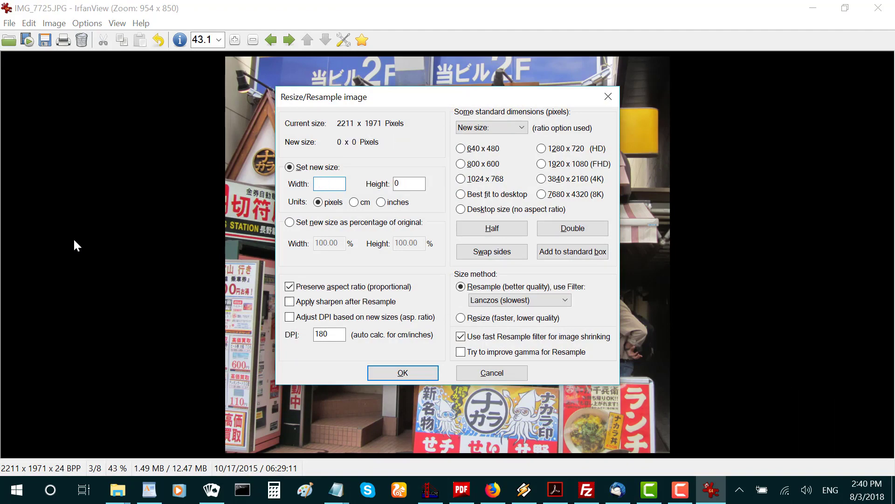
pyautogui.write('700')
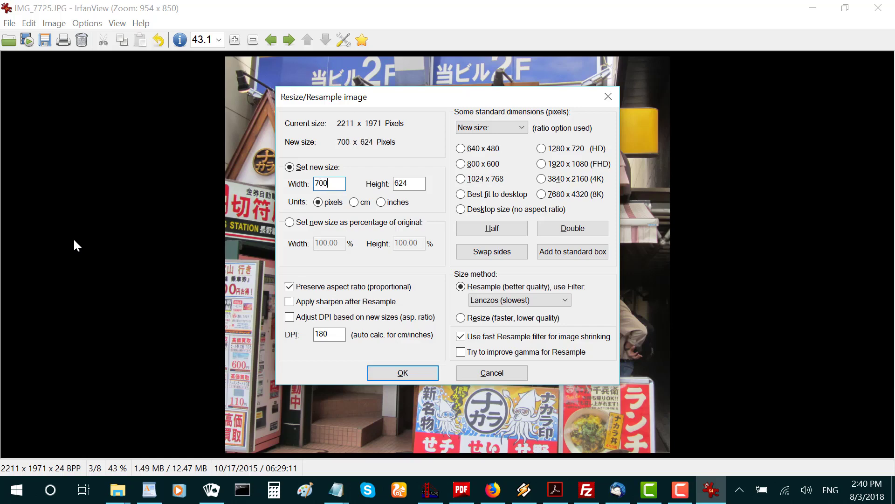
pyautogui.press('Return')
# Save the resized storefront photo in the Samples folder as a JPG named CroppedShop.
pyautogui.press('s')
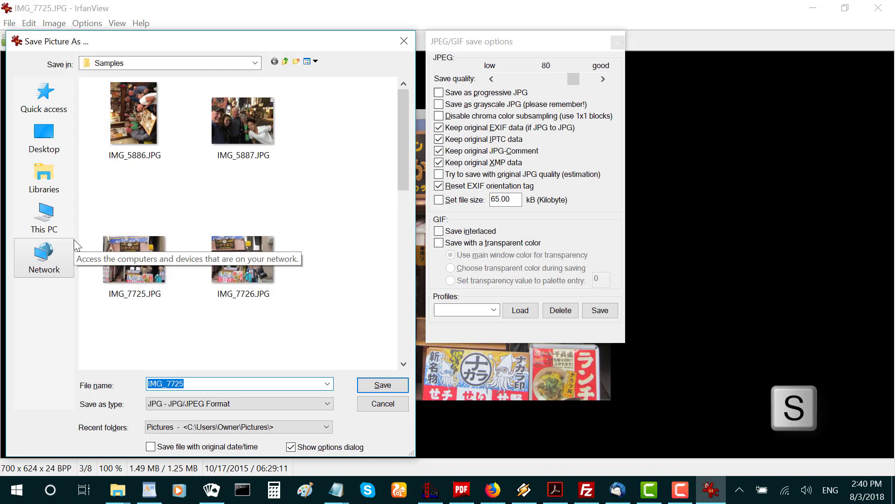
pyautogui.write('CroppedShop')
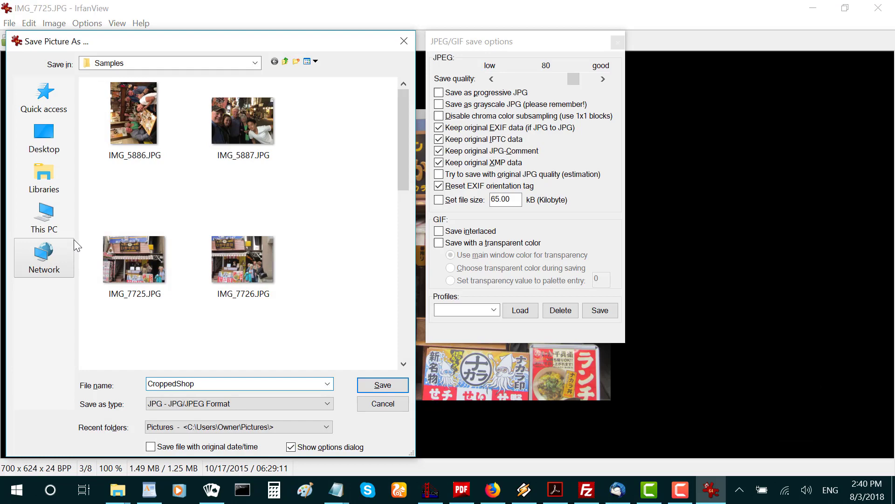
pyautogui.press('Return')
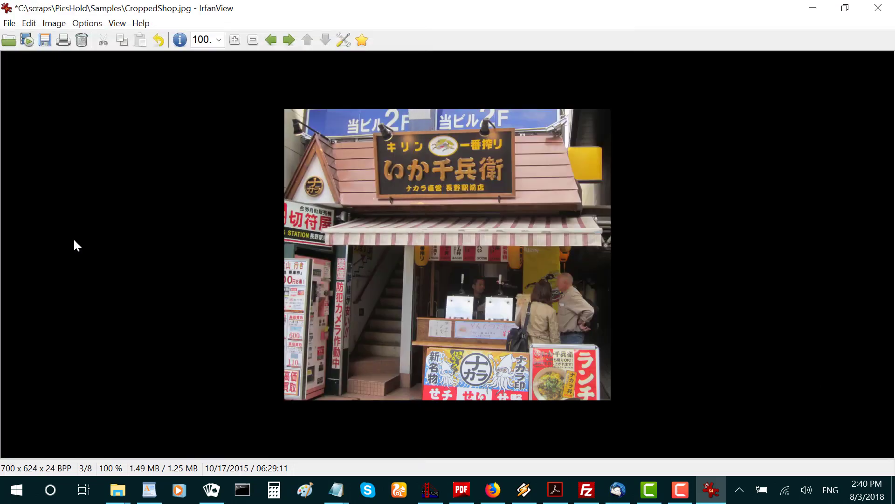
# Shrink the storefront photo to thumbnail size with a width of 110 pixels.
pyautogui.hotkey('ctrl', 'r')
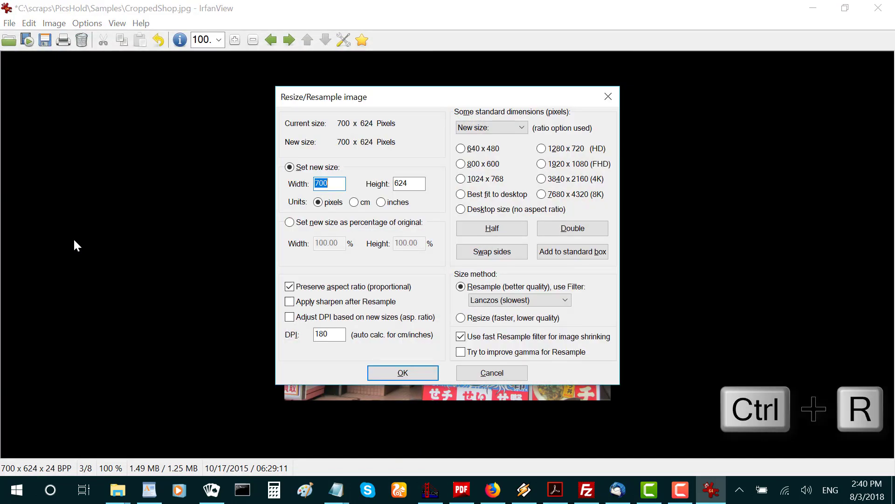
pyautogui.write('100')
pyautogui.press('BackSpace')
pyautogui.press('BackSpace')
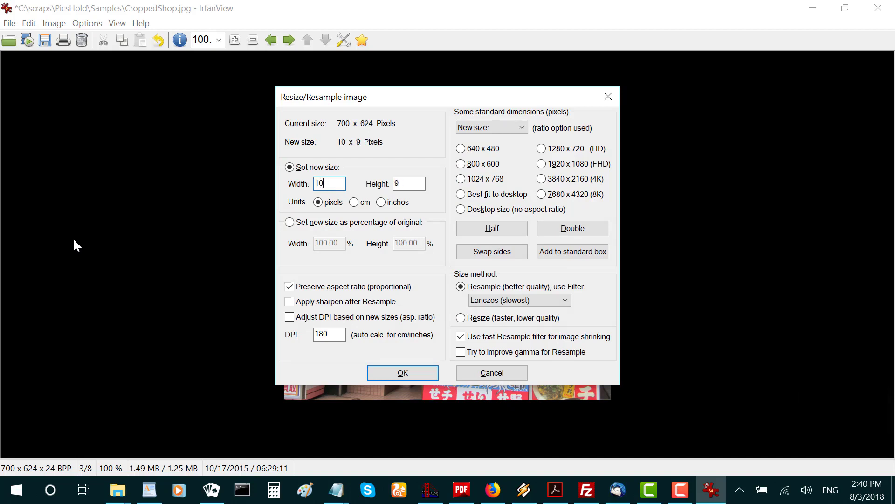
pyautogui.write('10')
pyautogui.press('Return')
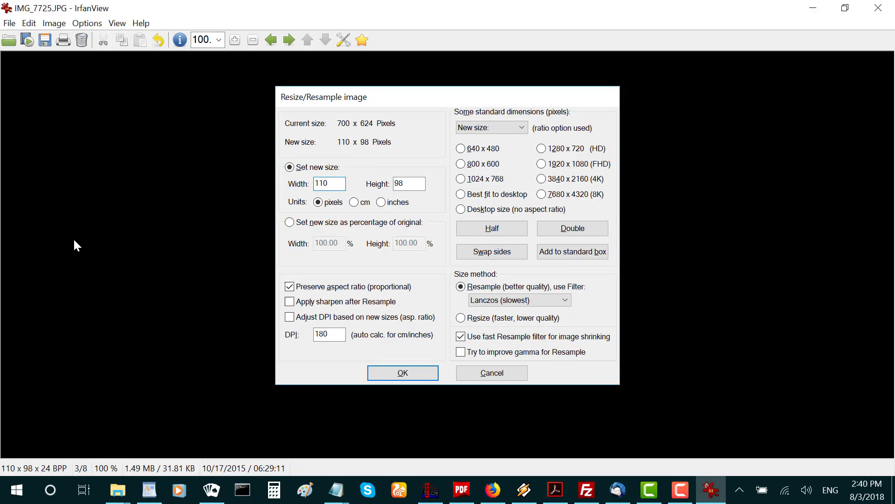
# Save the thumbnail as CroppedShop_t.jpg, basing its name on the existing CroppedShop.jpg file.
pyautogui.press('s')
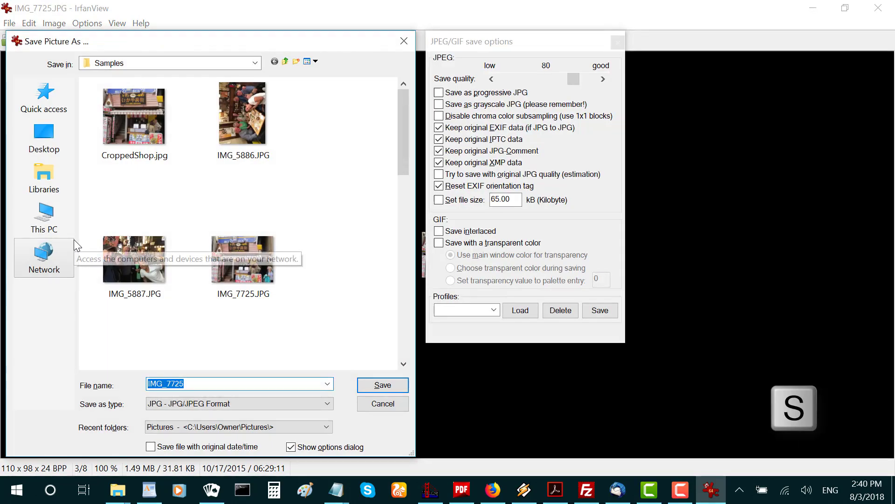
pyautogui.click(185, 154)
pyautogui.click(216, 383)
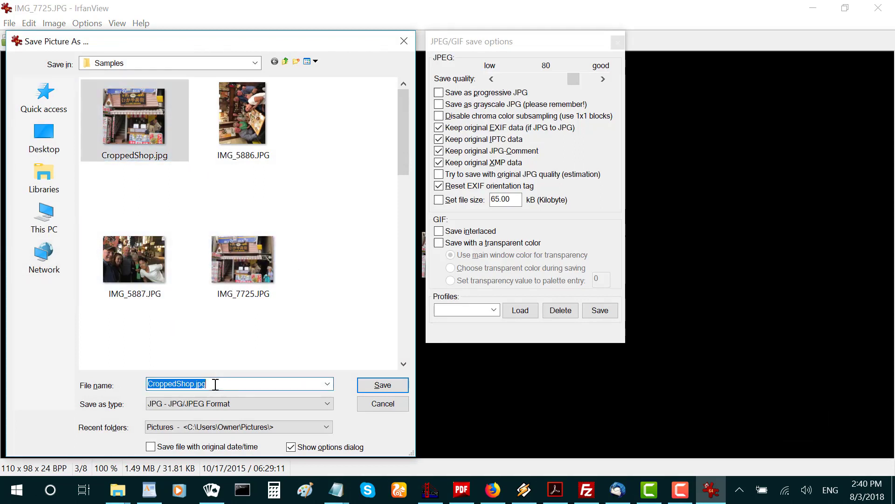
pyautogui.click(215, 383)
pyautogui.press('Left')
pyautogui.press('Left')
pyautogui.press('Left')
pyautogui.press('Left')
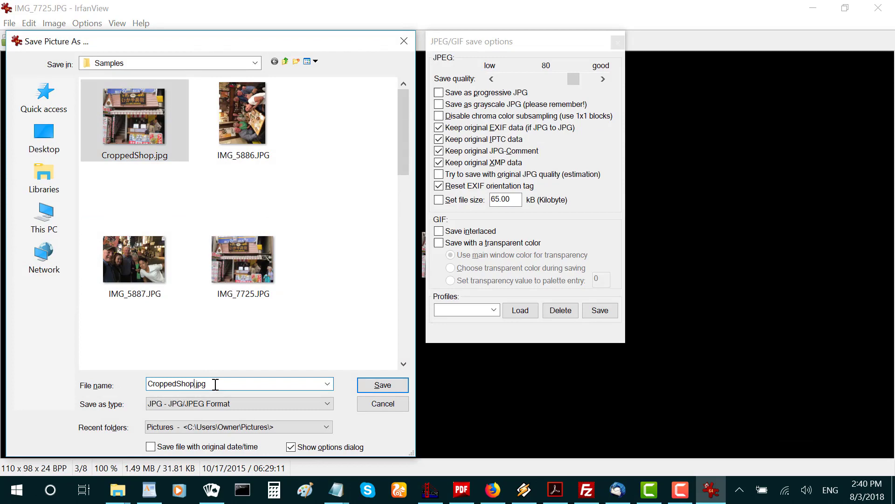
pyautogui.write('_t')
pyautogui.press('Return')
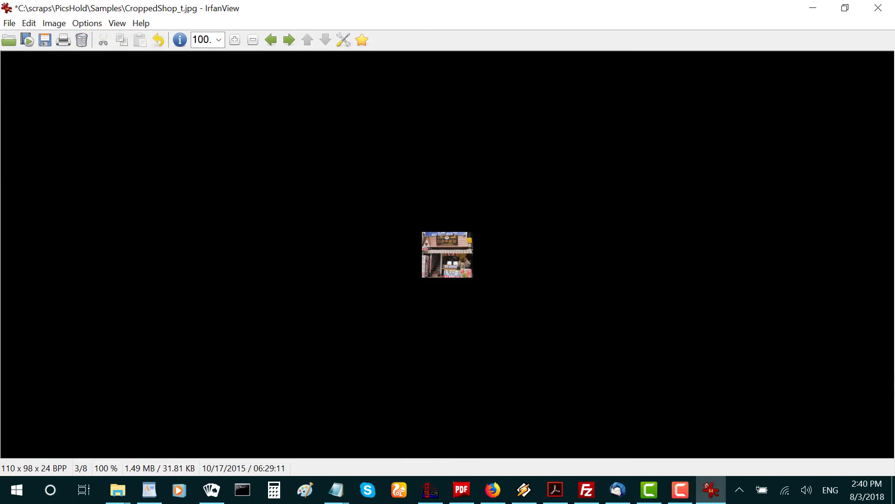
# Go to the next photo, IMG_7726.JPG, and view it in full screen before returning to the normal window.
pyautogui.press('Right')
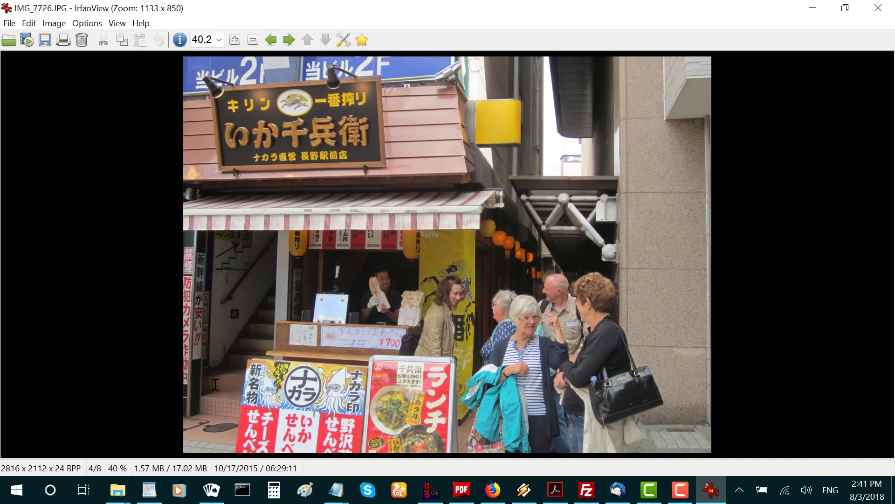
pyautogui.press('Return')
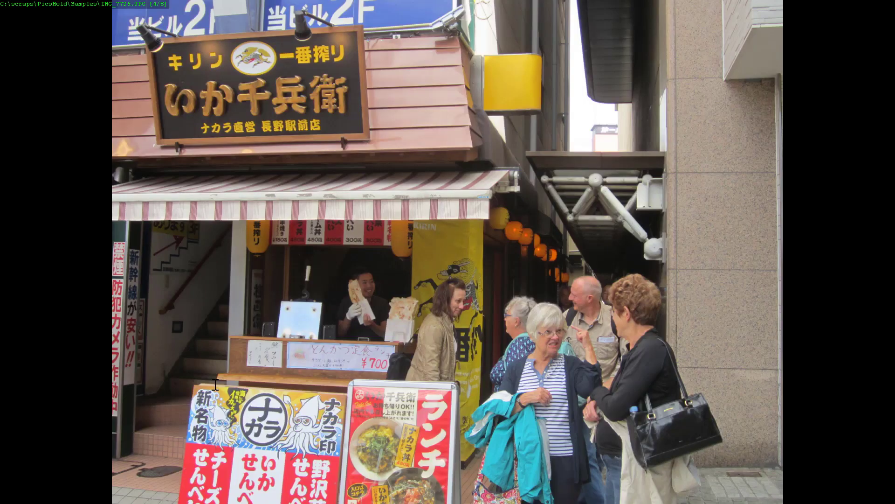
pyautogui.press('Return')
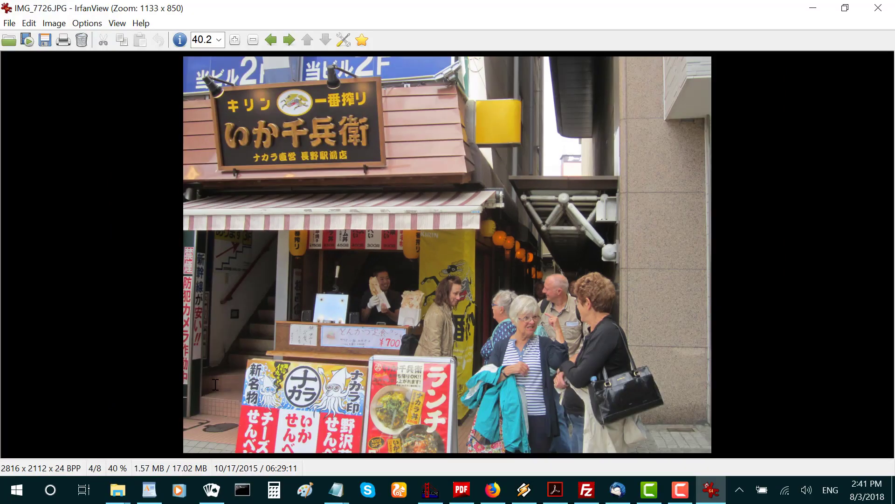